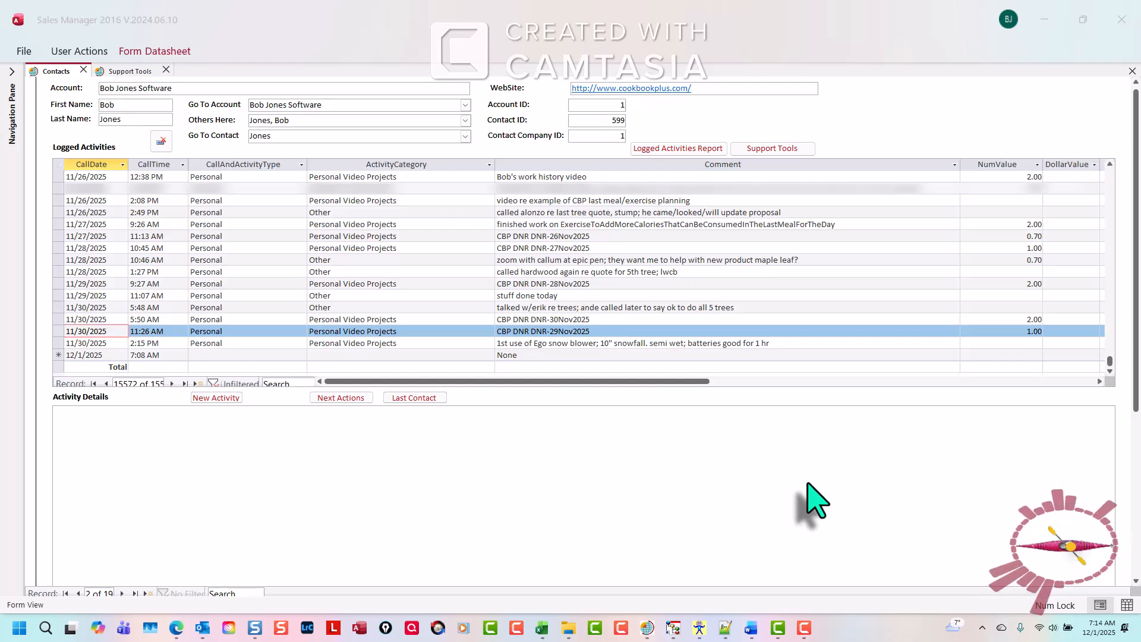
Switch to Camtasia and inspect the fill and opacity properties of the shape annotation clip on Track 1.
{"action": "left_click", "coordinate": [791, 554]}
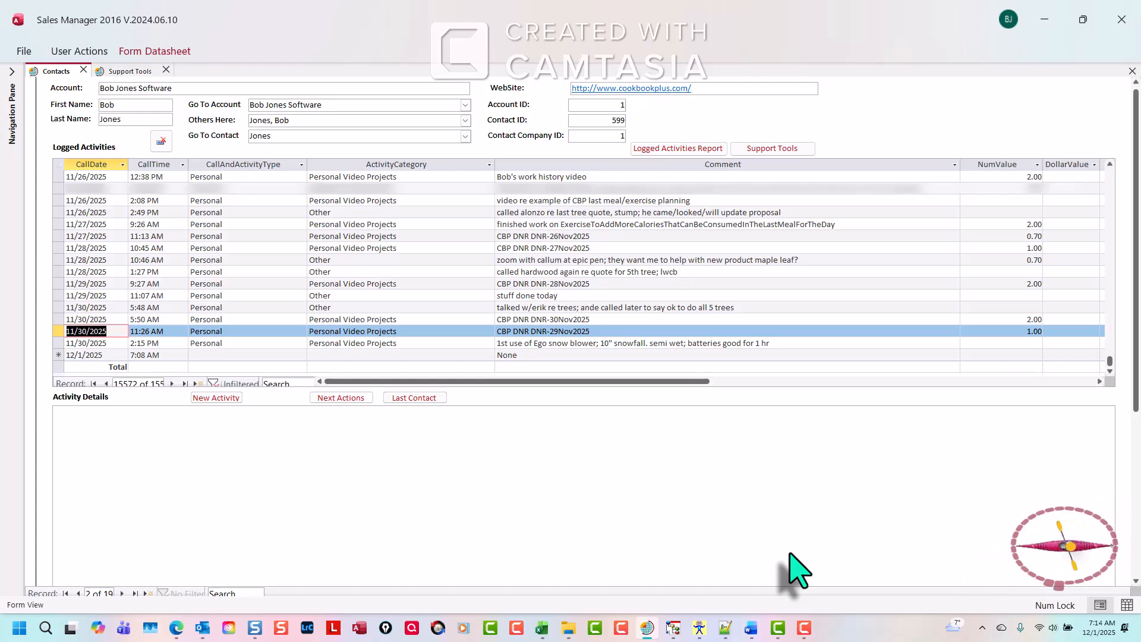
{"action": "left_click", "coordinate": [777, 626]}
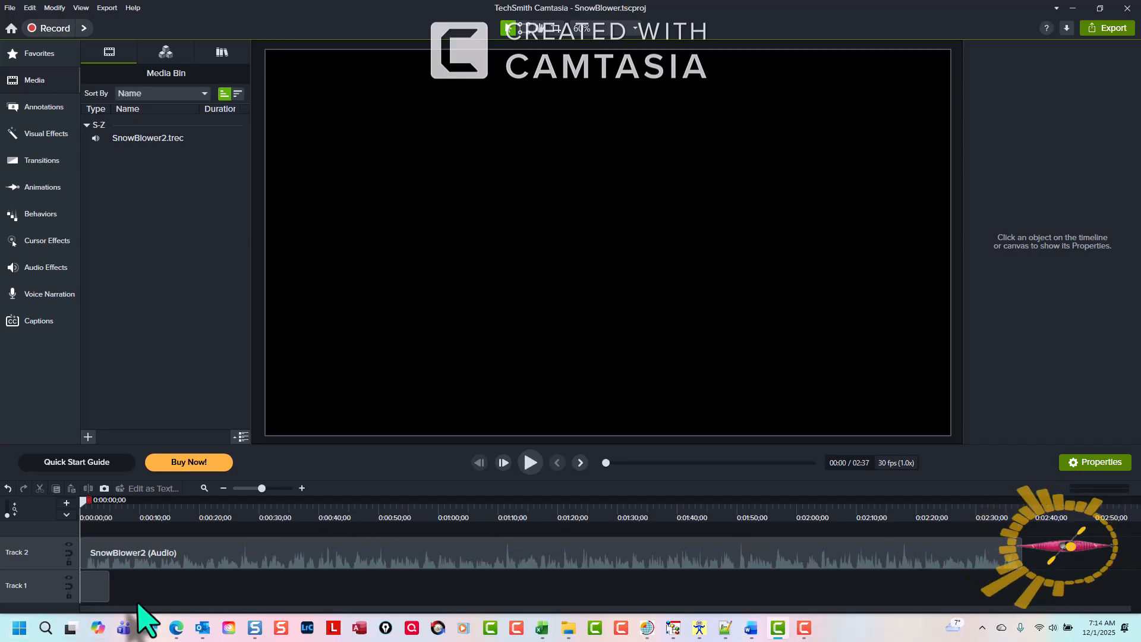
{"action": "left_click", "coordinate": [94, 587]}
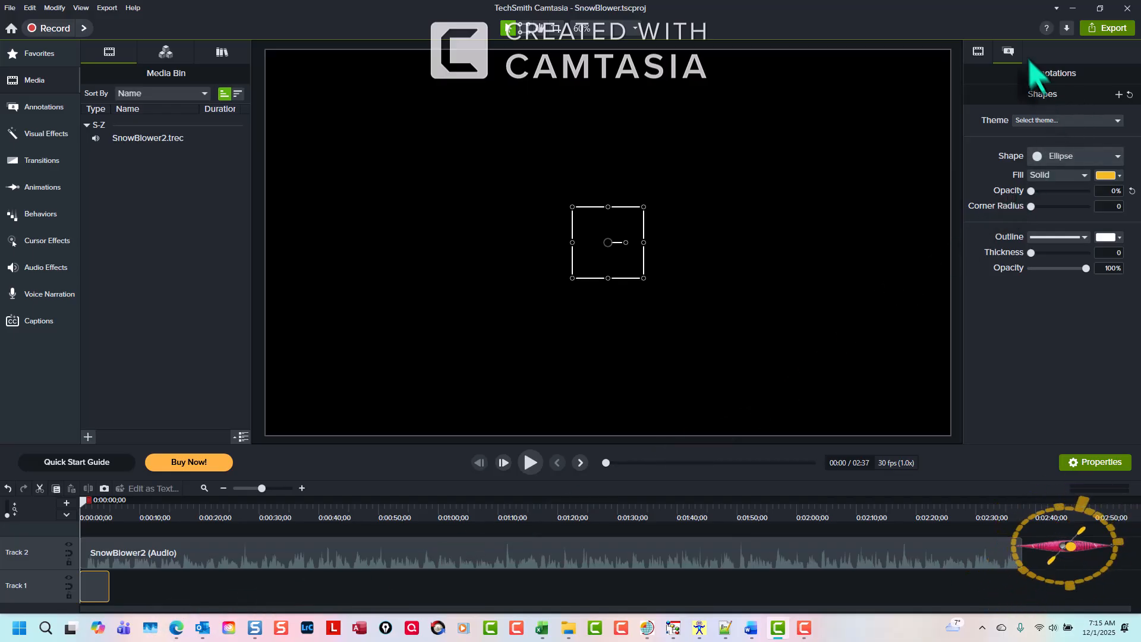
{"action": "left_click", "coordinate": [979, 52]}
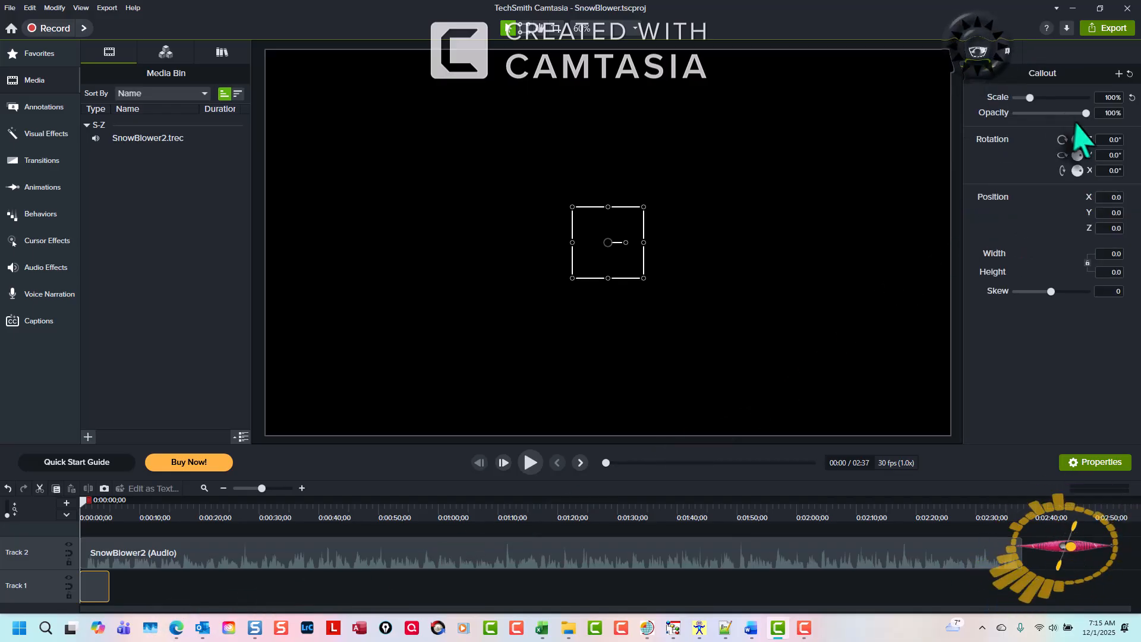
{"action": "left_click", "coordinate": [1009, 51]}
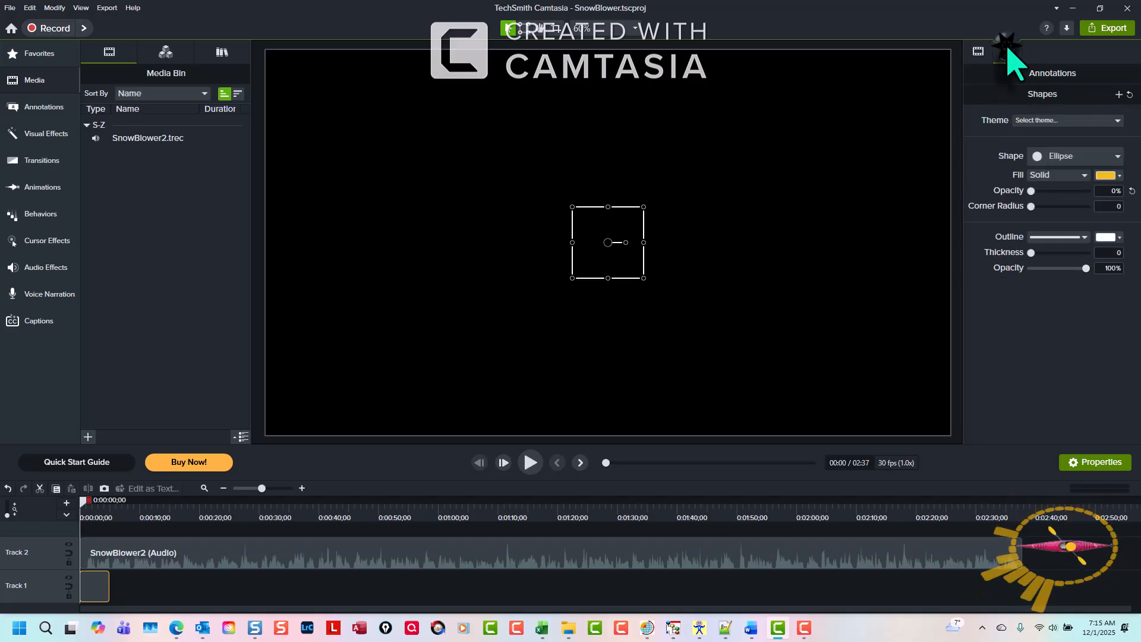
{"action": "left_click", "coordinate": [1037, 192]}
{"action": "mouse_move", "coordinate": [1038, 195]}
{"action": "left_mouse_down"}
{"action": "mouse_move", "coordinate": [1114, 178]}
{"action": "mouse_move", "coordinate": [1019, 198]}
{"action": "left_mouse_up"}
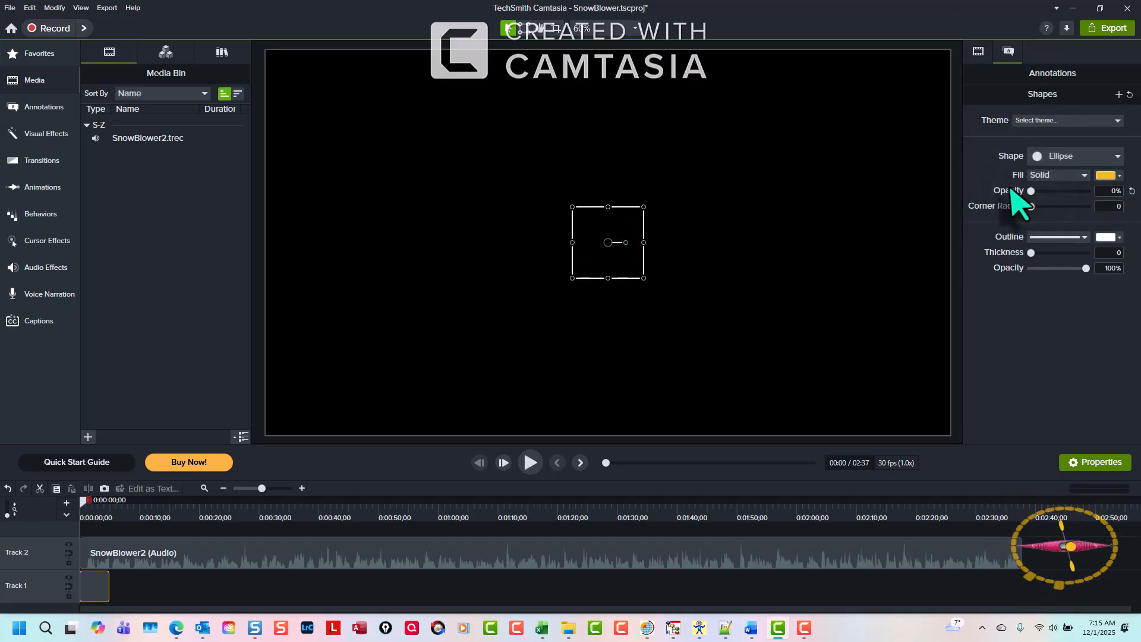
{"action": "left_click", "coordinate": [681, 588]}
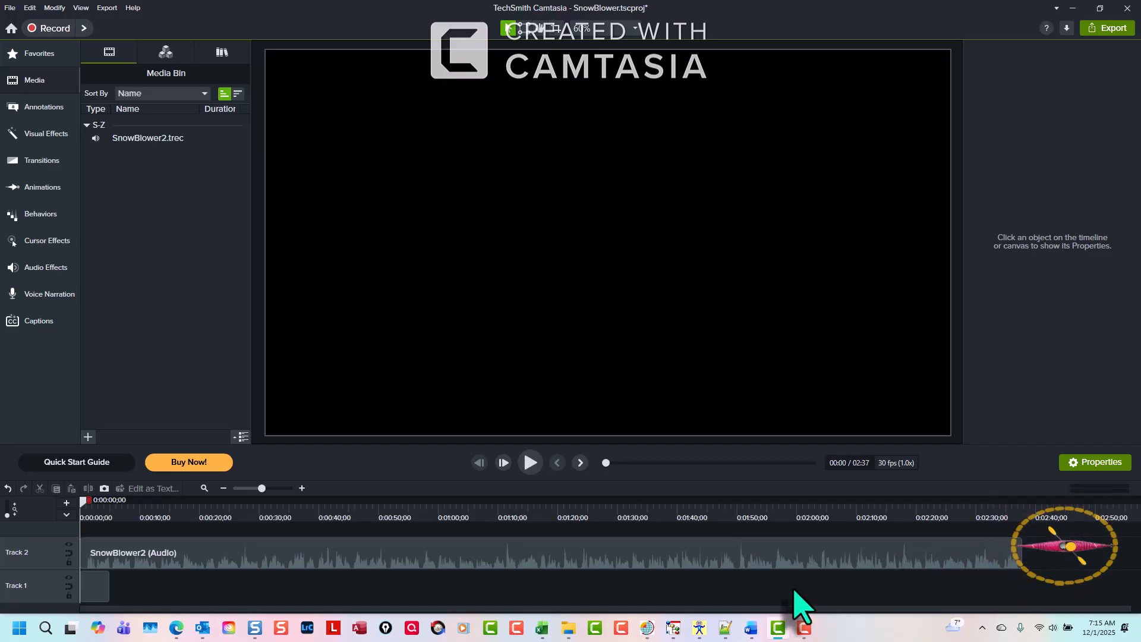
Switch to the browser and scroll the Screencast video page to view its selected transcript.
{"action": "left_click", "coordinate": [1107, 26]}
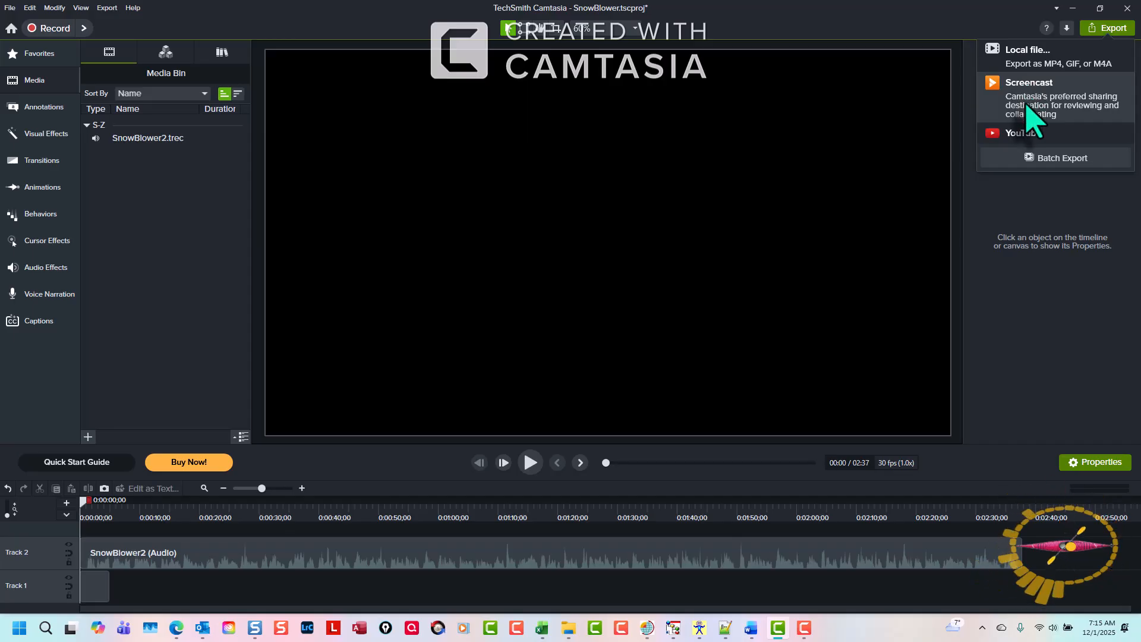
{"action": "left_click", "coordinate": [1058, 578]}
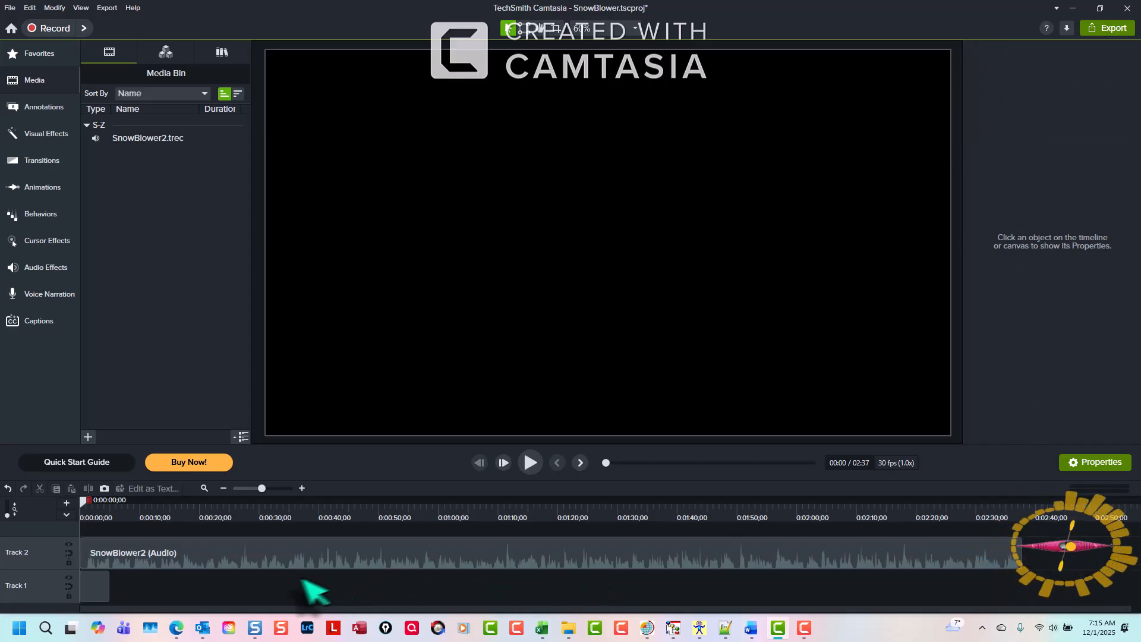
{"action": "left_click", "coordinate": [176, 629]}
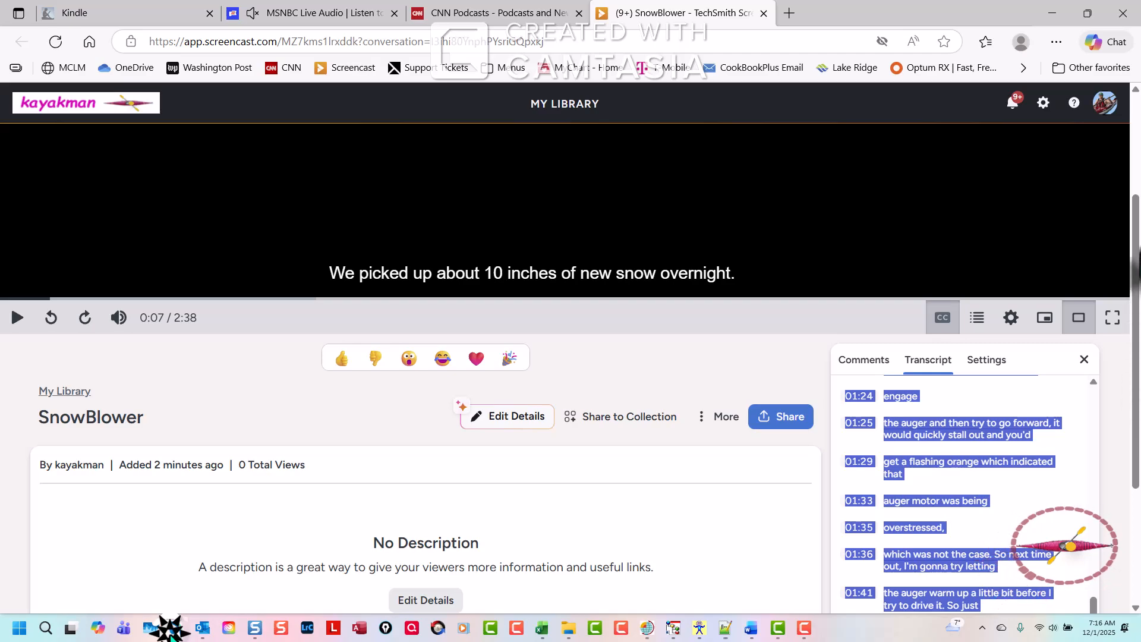
{"action": "left_click_drag", "start_coordinate": [1136, 389], "coordinate": [1138, 571]}
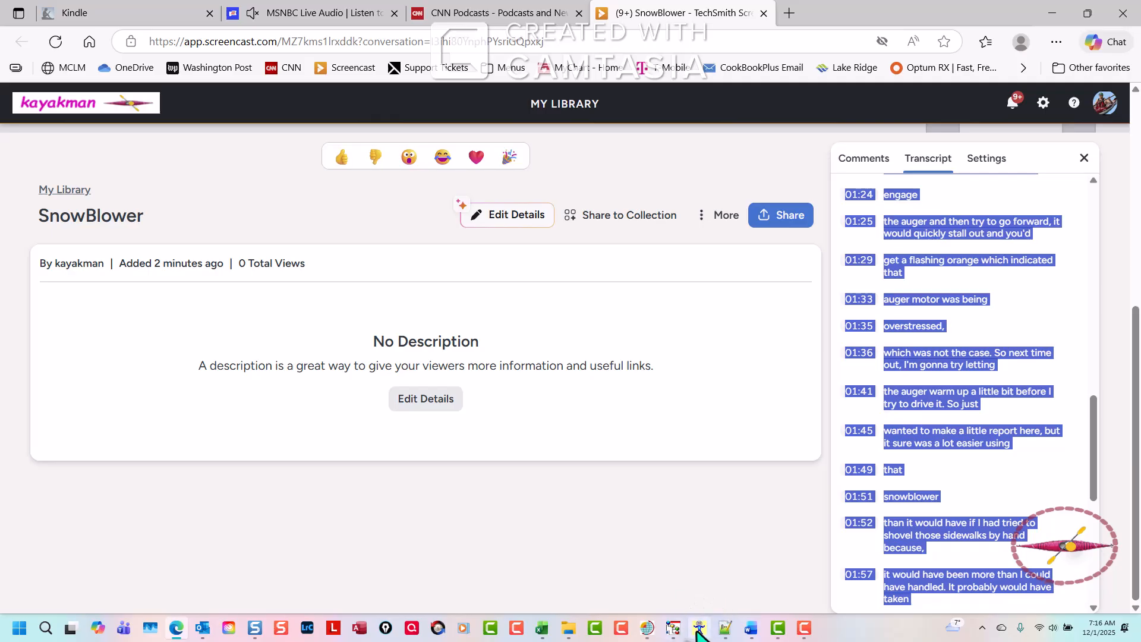
Switch to Notepad++ and paste the transcript into the new document, returning to its start.
{"action": "left_click", "coordinate": [722, 631]}
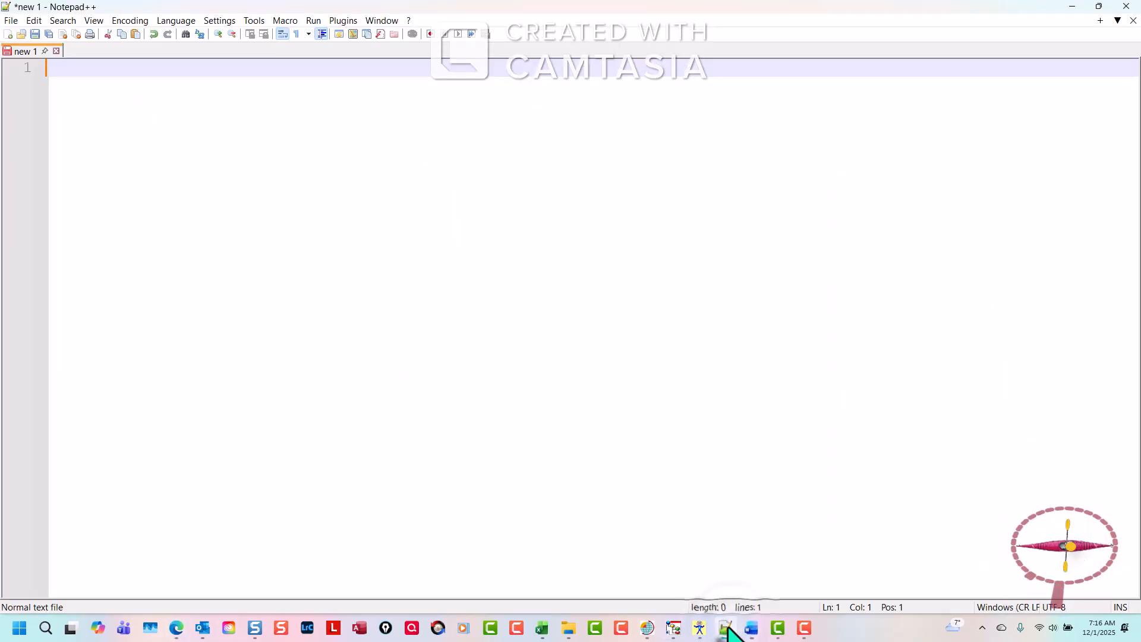
{"action": "key", "text": "ctrl+v"}
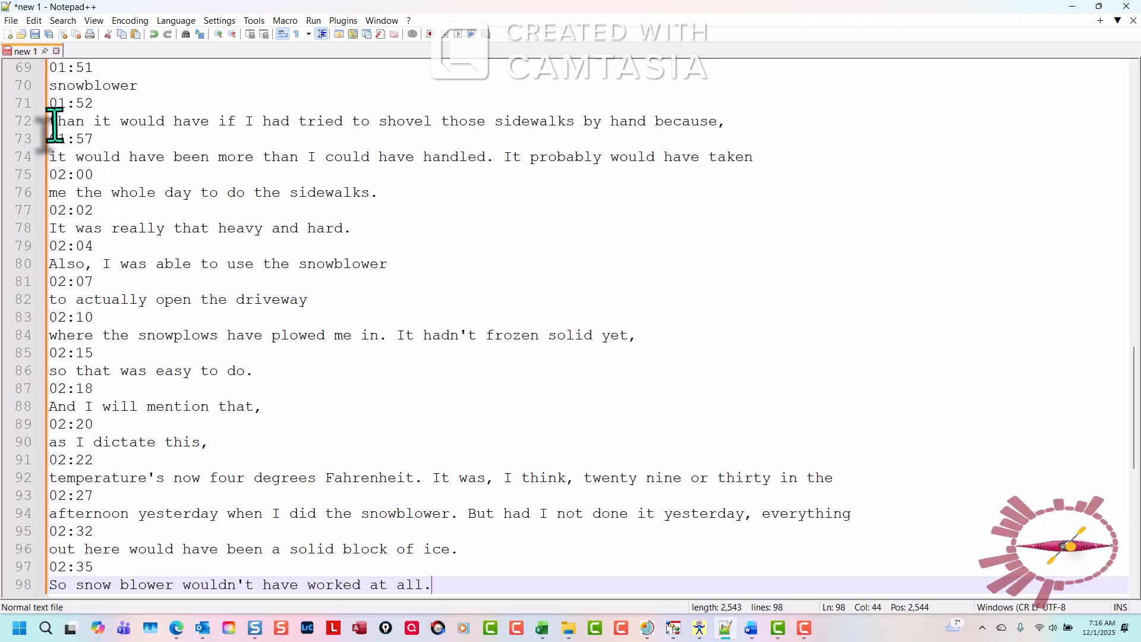
{"action": "left_click", "coordinate": [828, 356]}
{"action": "key", "text": "ctrl+Home"}
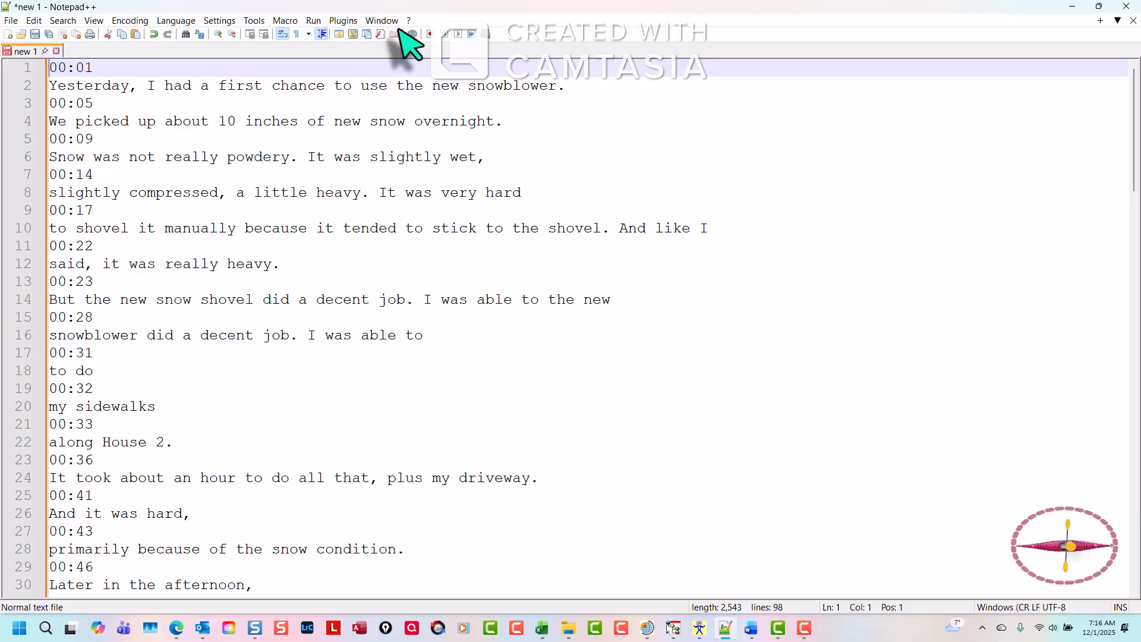
Run the Clean Transcript macro repeatedly until the end of the file.
{"action": "left_click", "coordinate": [280, 22]}
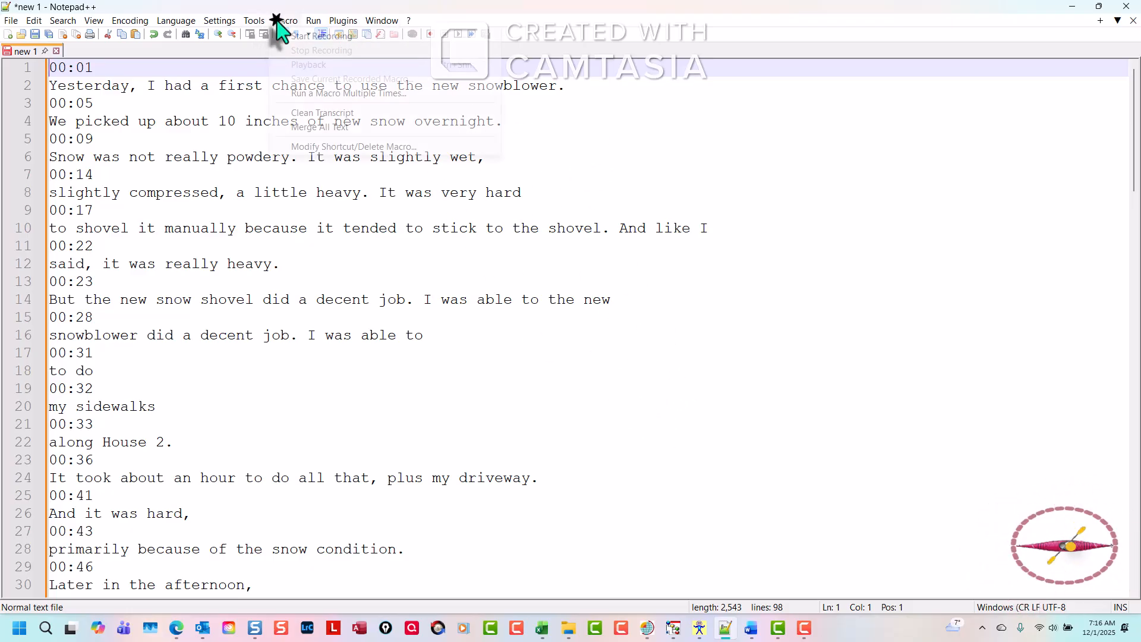
{"action": "left_click", "coordinate": [331, 94]}
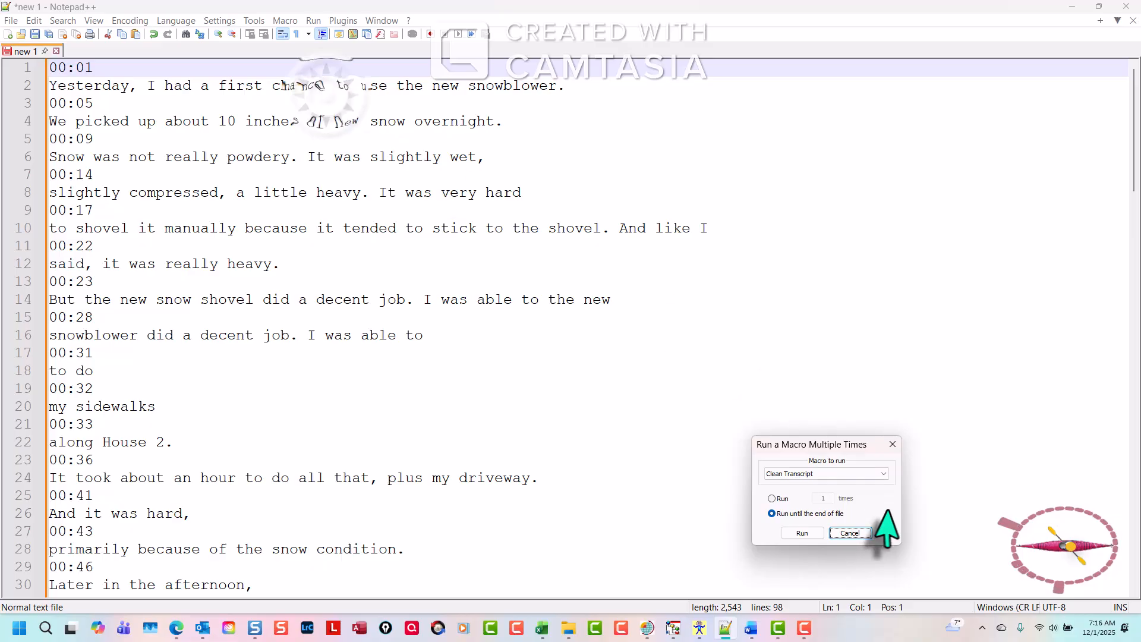
{"action": "left_click_drag", "start_coordinate": [862, 446], "coordinate": [863, 246]}
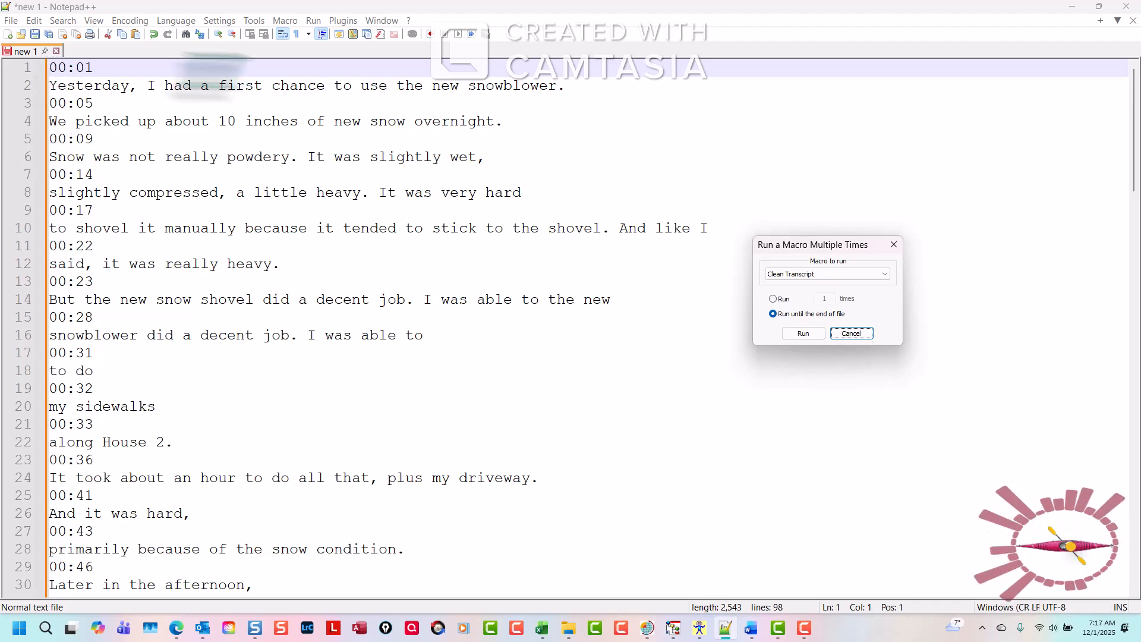
{"action": "left_click", "coordinate": [804, 334]}
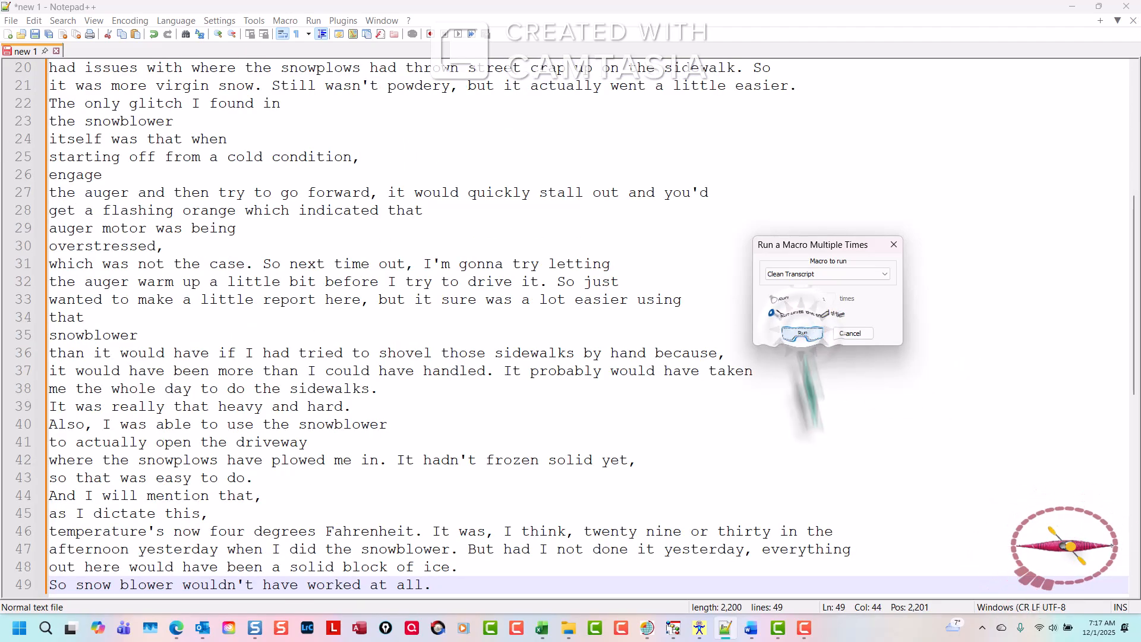
{"action": "left_click", "coordinate": [843, 483]}
{"action": "key", "text": "ctrl+Home"}
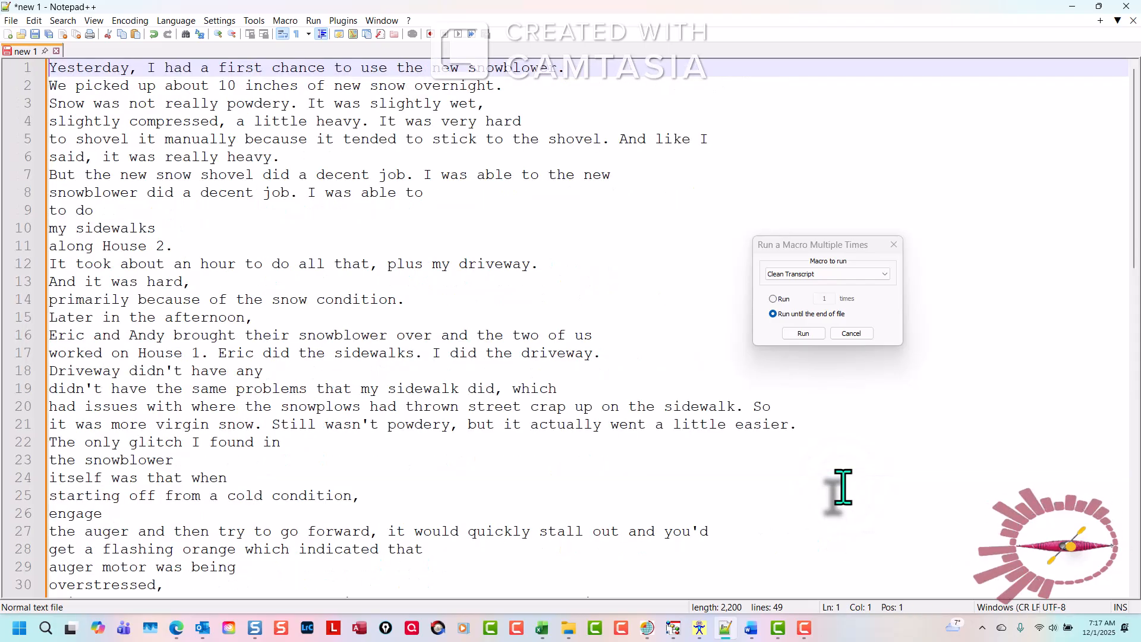
Run the Merge All Text macro until the end of the file.
{"action": "left_click", "coordinate": [857, 273]}
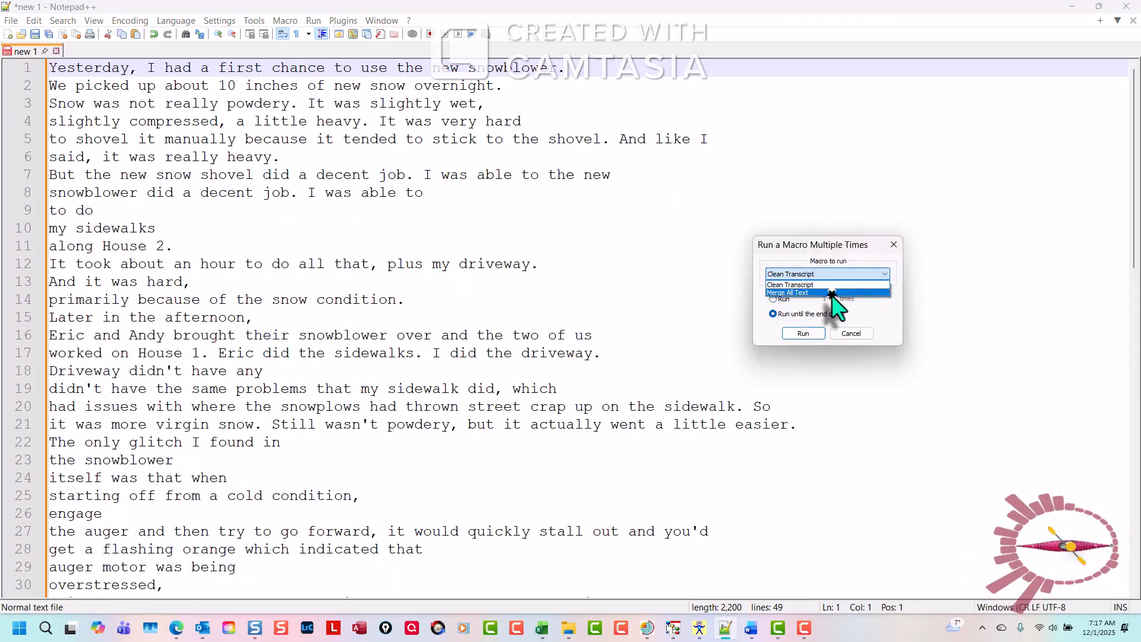
{"action": "left_click", "coordinate": [832, 293]}
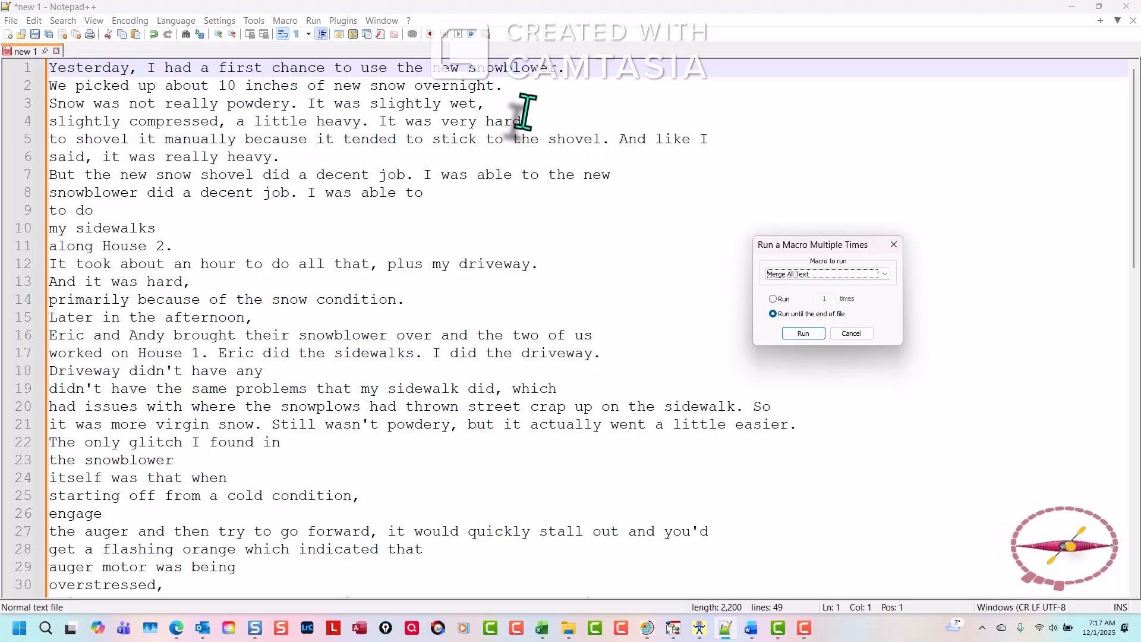
{"action": "left_click", "coordinate": [807, 334]}
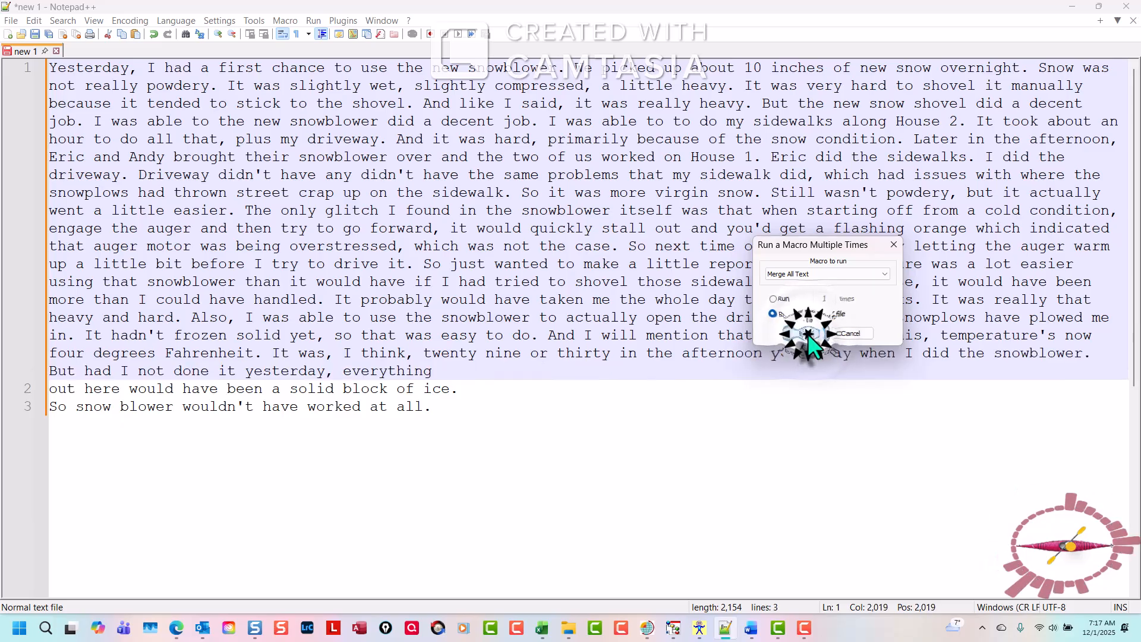
Copy all the merged text and paste it into the current activity's Activity Details in Access, then save the record.
{"action": "left_click", "coordinate": [963, 509]}
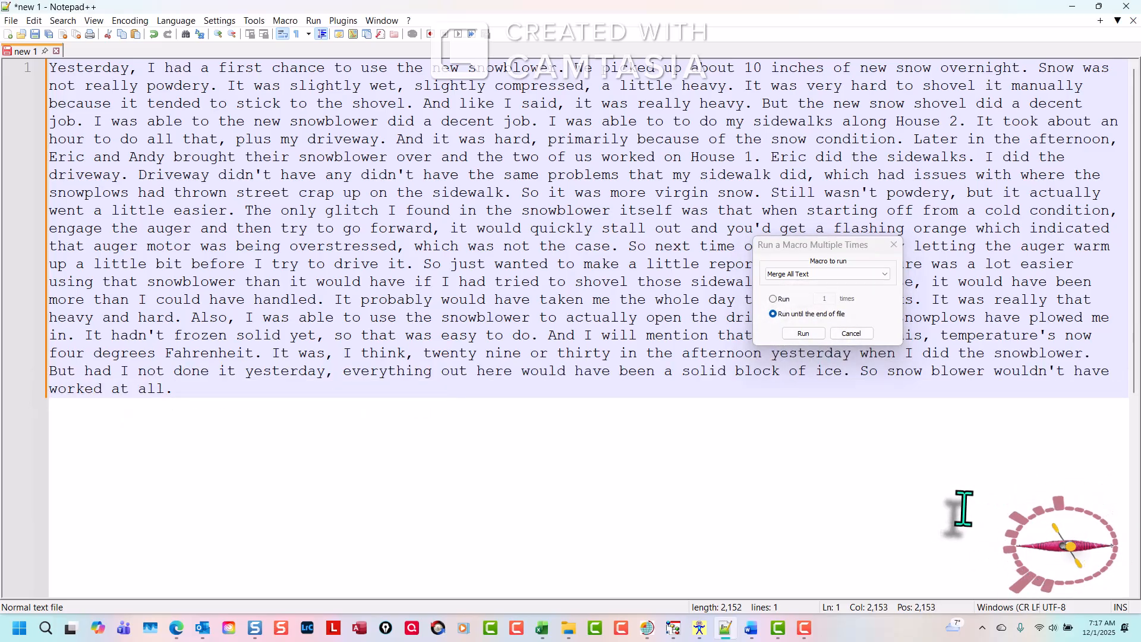
{"action": "key", "text": "ctrl+a"}
{"action": "key", "text": "ctrl+c"}
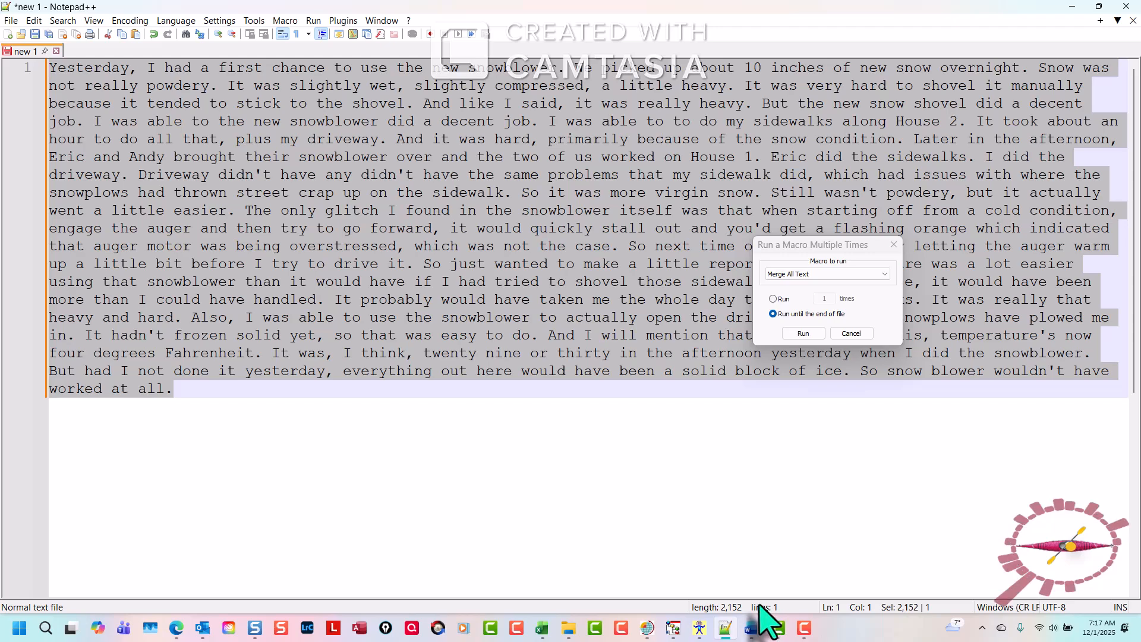
{"action": "left_click", "coordinate": [648, 634]}
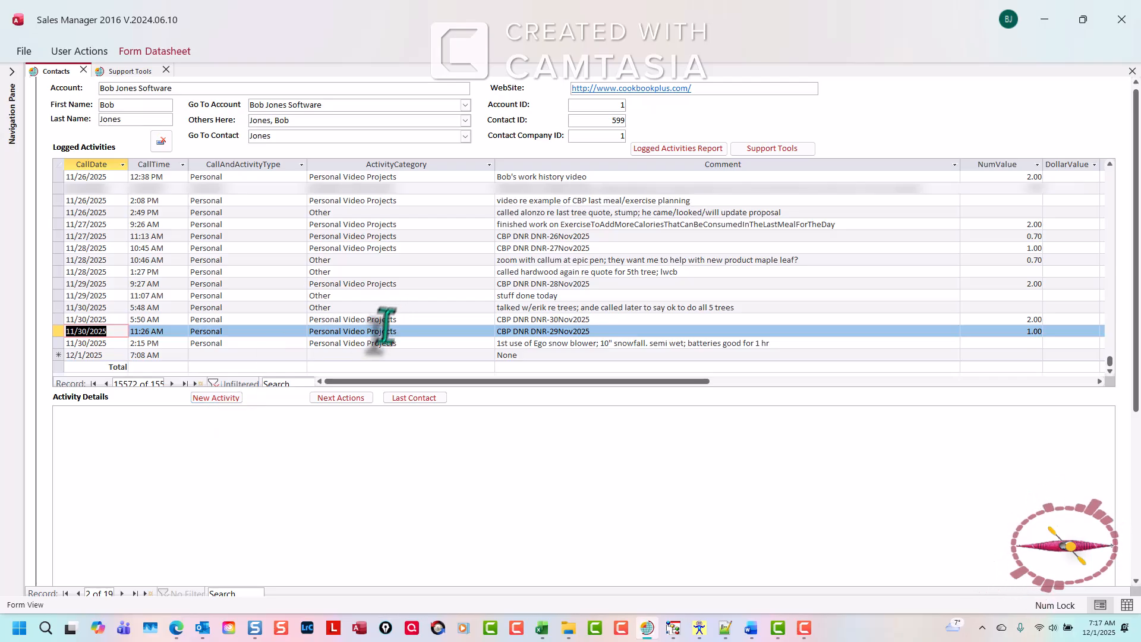
{"action": "left_click", "coordinate": [165, 431]}
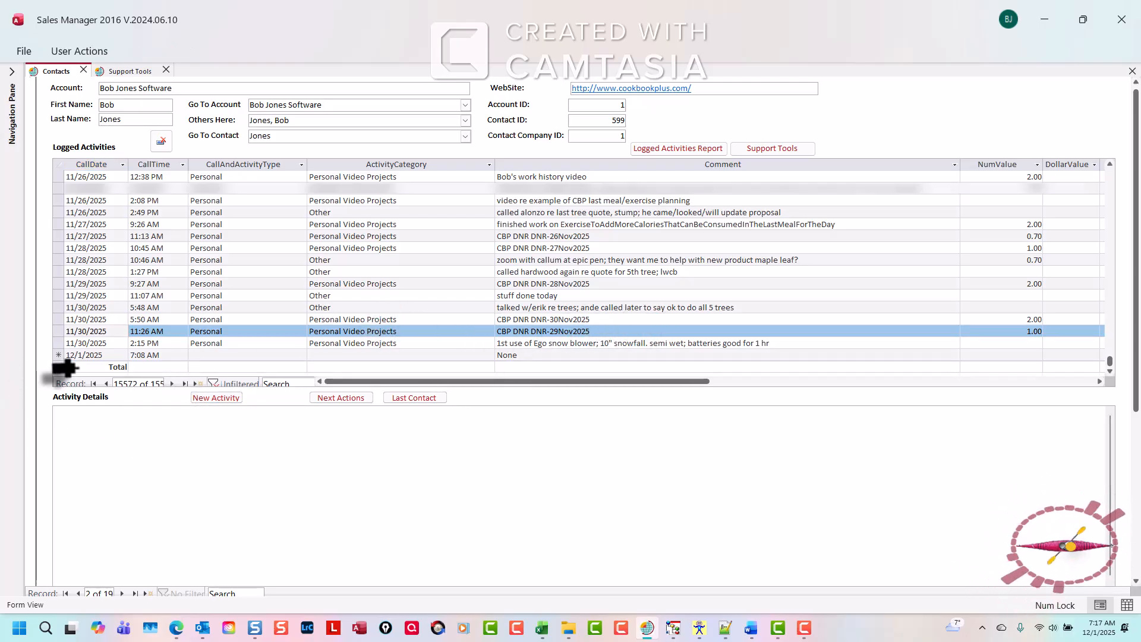
{"action": "key", "text": "ctrl+v"}
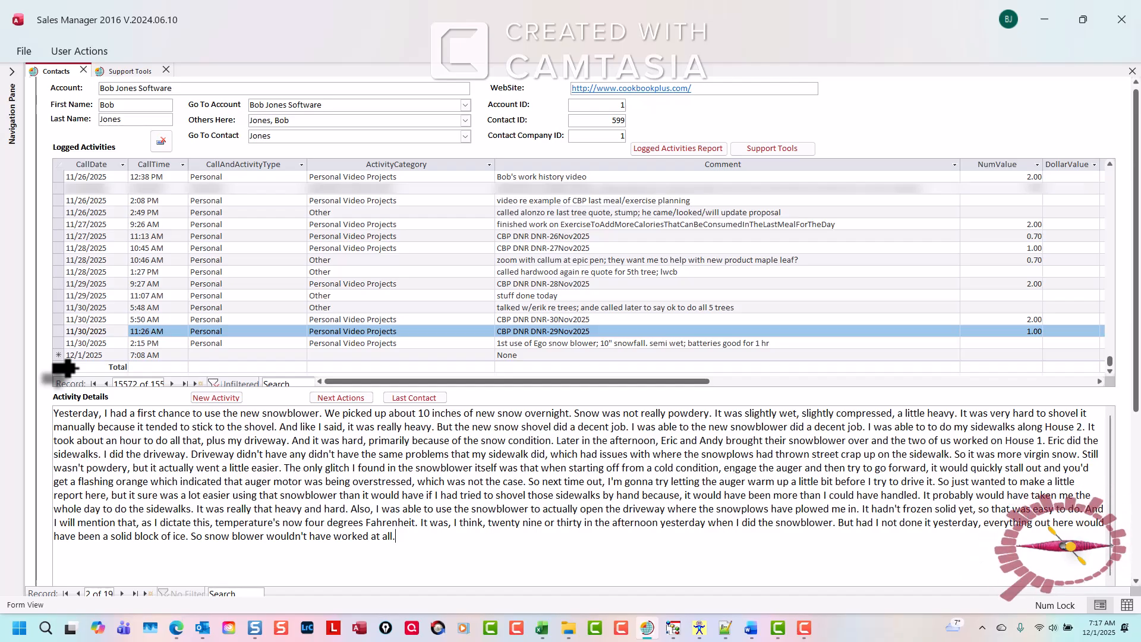
{"action": "left_click", "coordinate": [78, 368]}
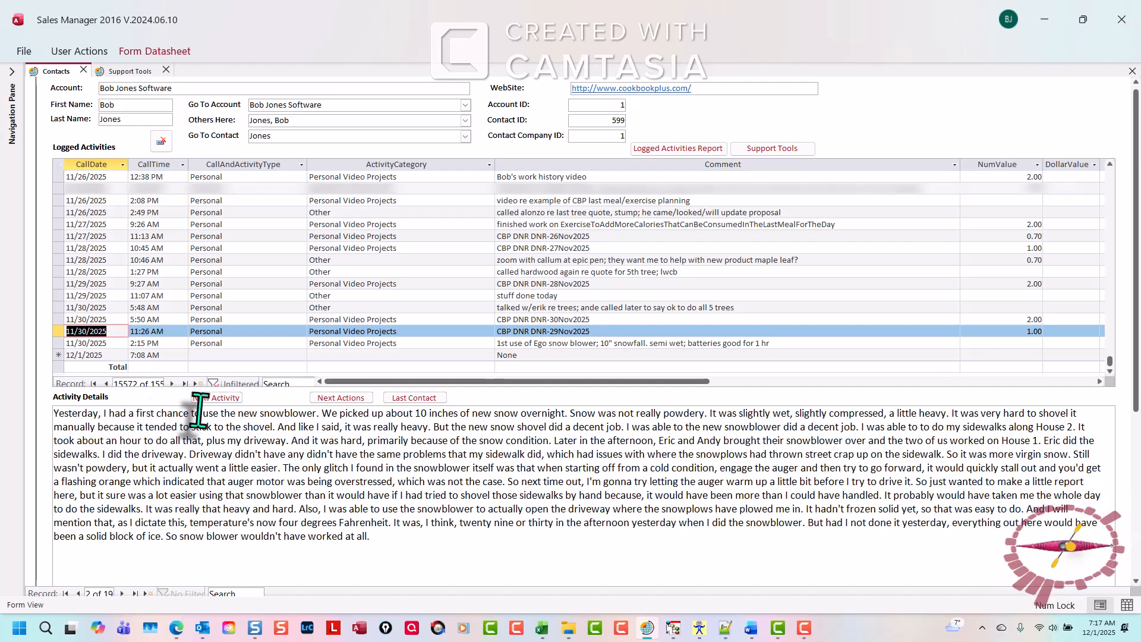